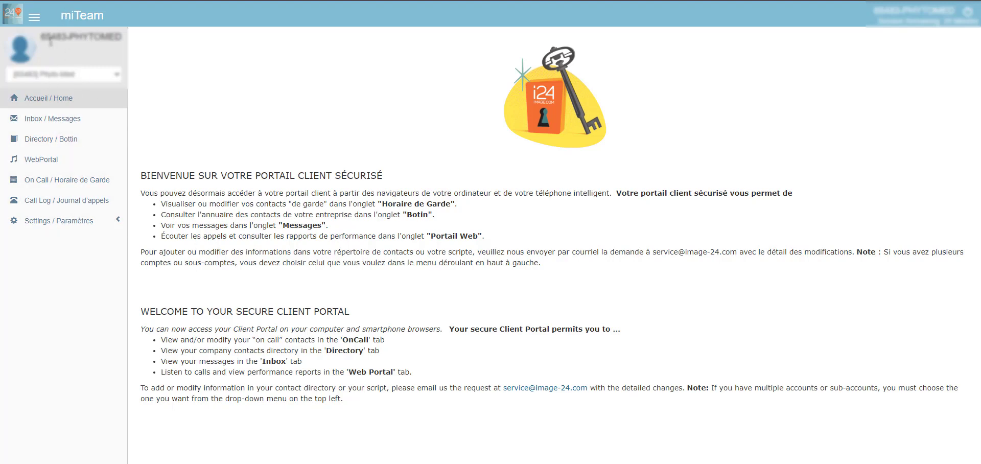
pyautogui.click(37, 22)
pyautogui.click(38, 22)
pyautogui.click(34, 18)
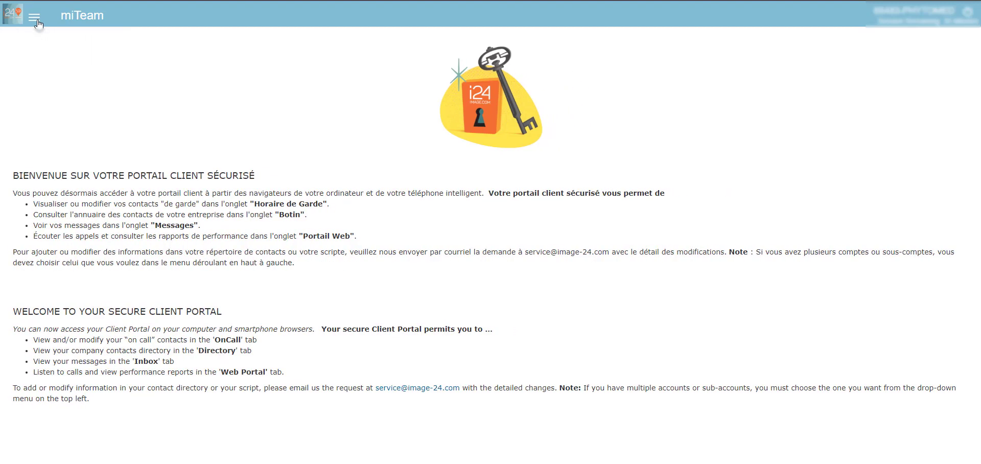
pyautogui.click(38, 21)
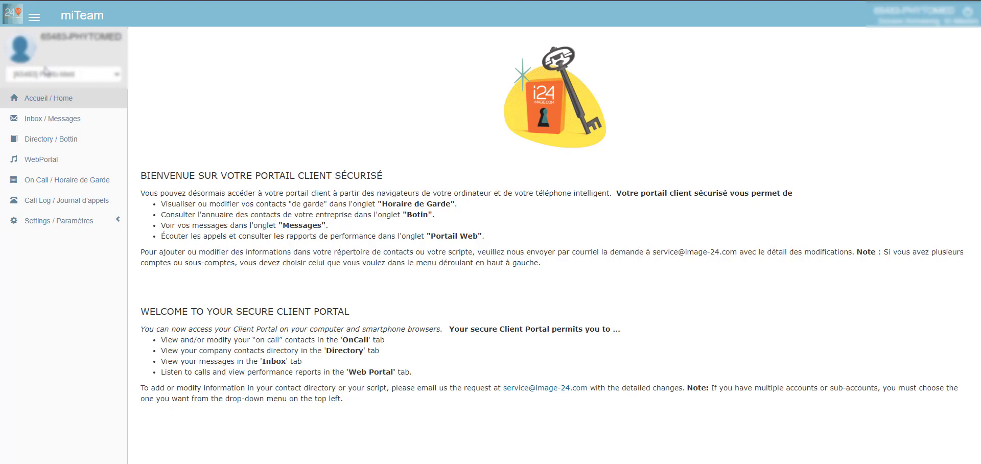
pyautogui.click(94, 81)
pyautogui.click(94, 81)
# Open the inbox, display the message download options, and mark the three newest messages.
pyautogui.click(50, 121)
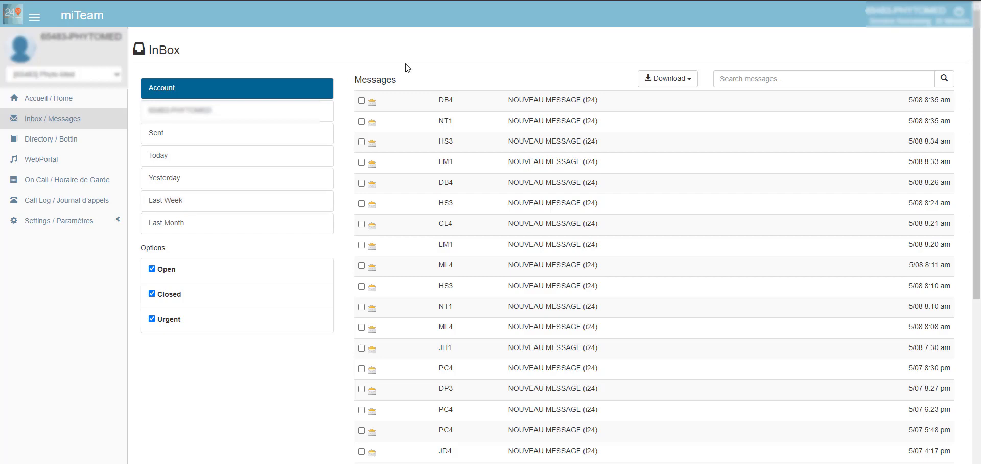
pyautogui.click(684, 85)
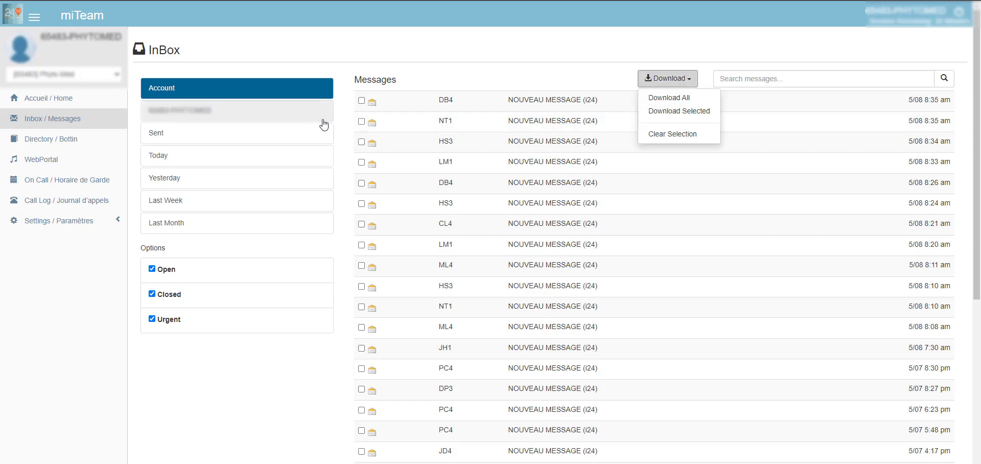
pyautogui.click(361, 101)
pyautogui.click(361, 122)
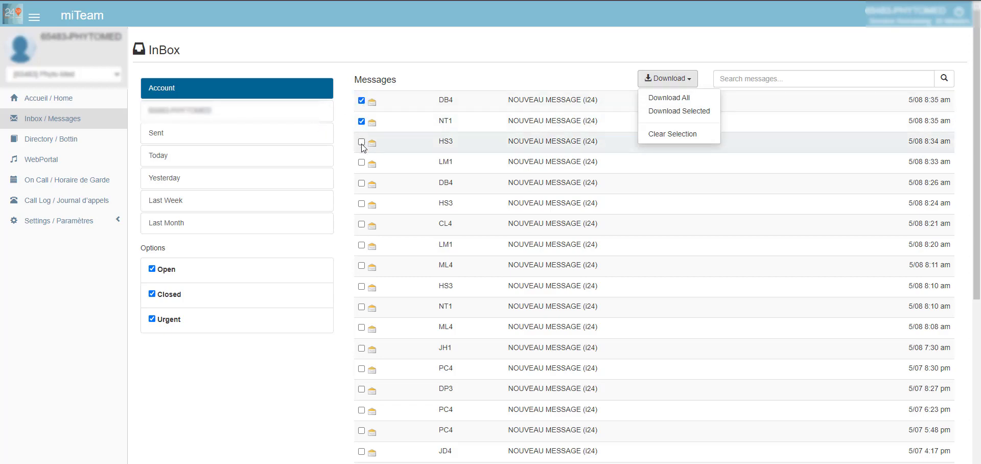
pyautogui.click(361, 142)
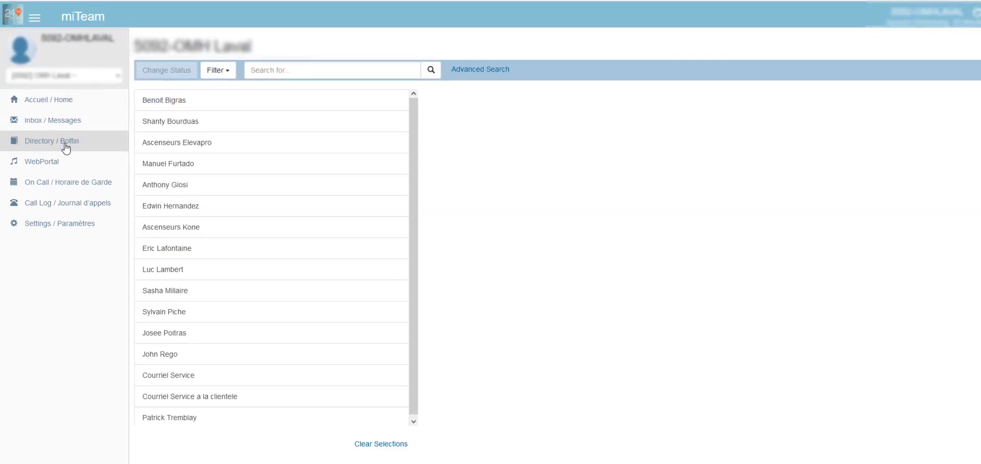
# Select the sixth contact in the company directory.
pyautogui.click(216, 212)
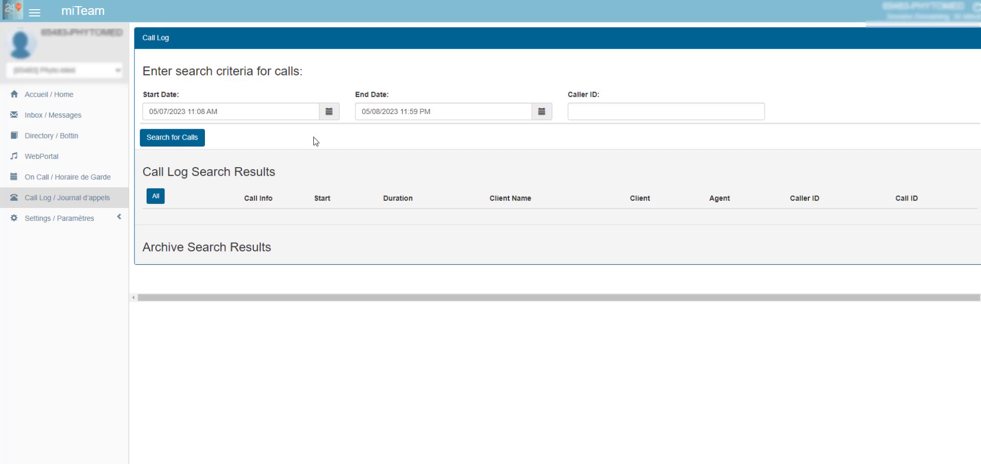
# Set the call log start date to 05/01/2023, search for calls, and look through the results.
pyautogui.click(329, 112)
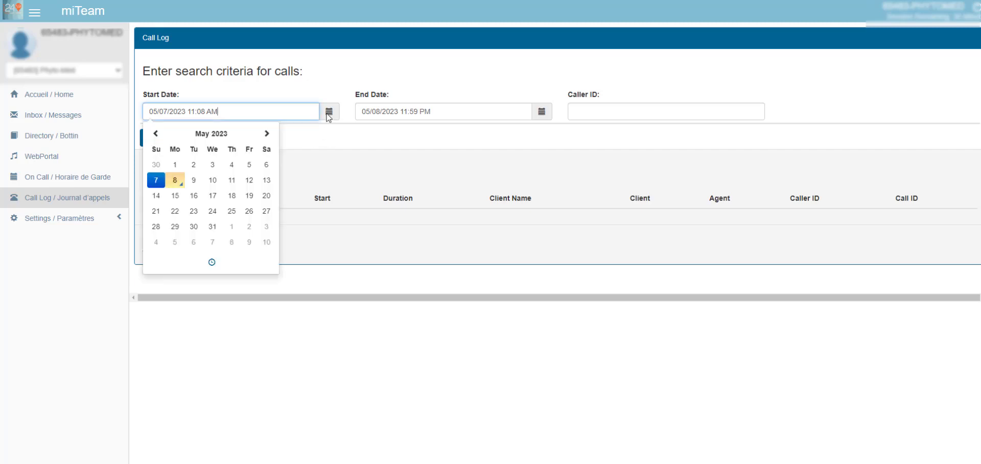
pyautogui.click(171, 165)
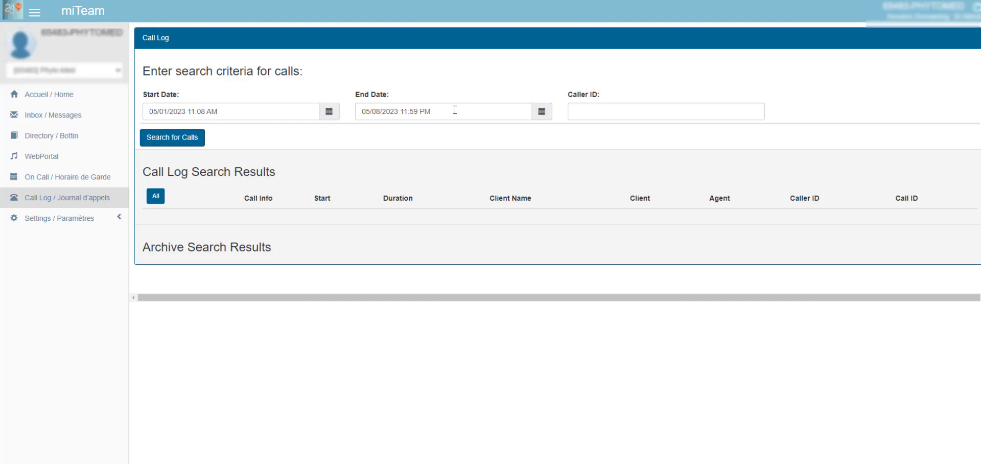
pyautogui.click(180, 143)
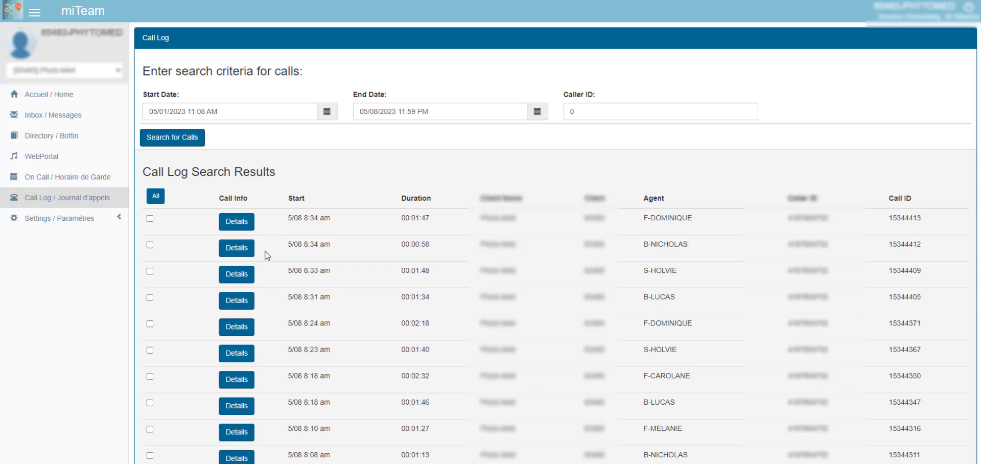
pyautogui.scroll(-1, 323, 267)
pyautogui.scroll(-7, 323, 267)
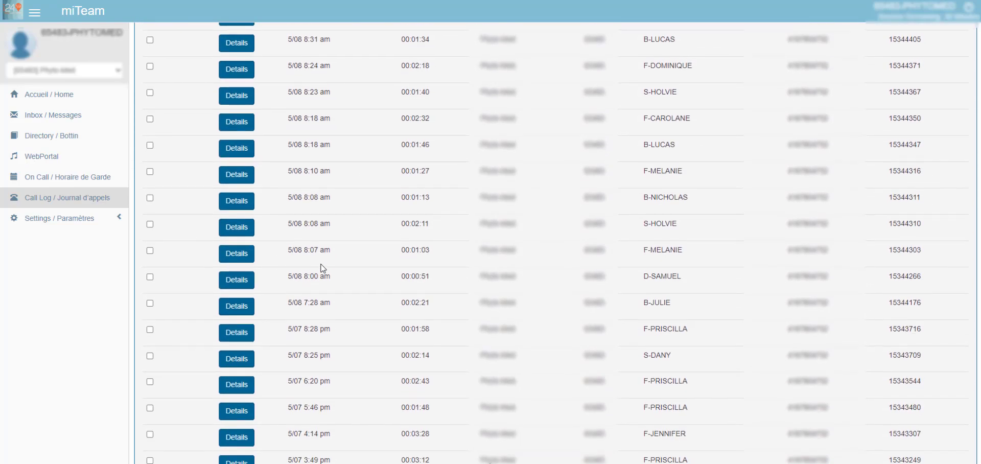
pyautogui.scroll(-20, 323, 268)
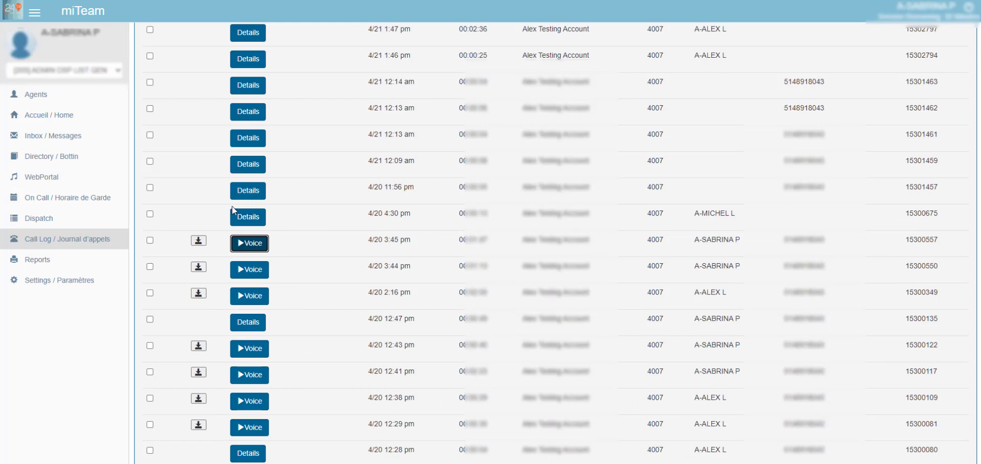
# View the call information for the 4/20 4:30 pm call and for the recorded 4/20 3:45 pm call, closing each.
pyautogui.click(254, 217)
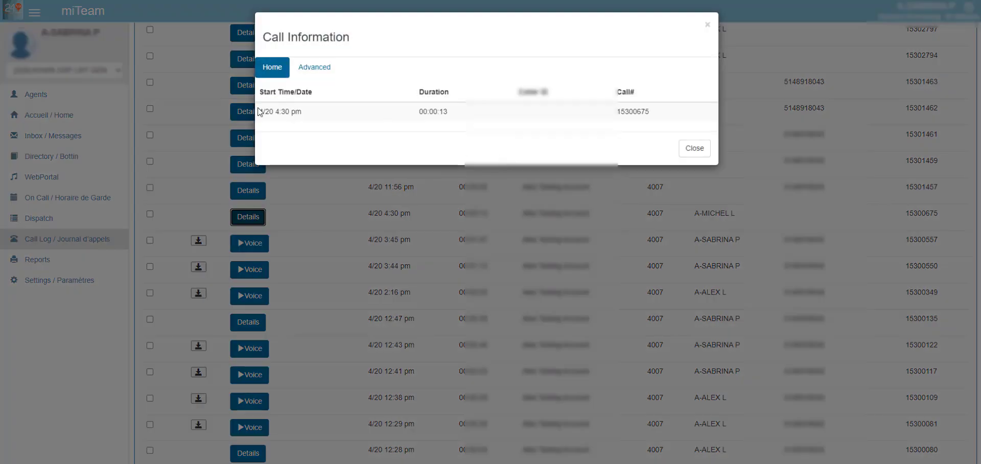
pyautogui.click(689, 150)
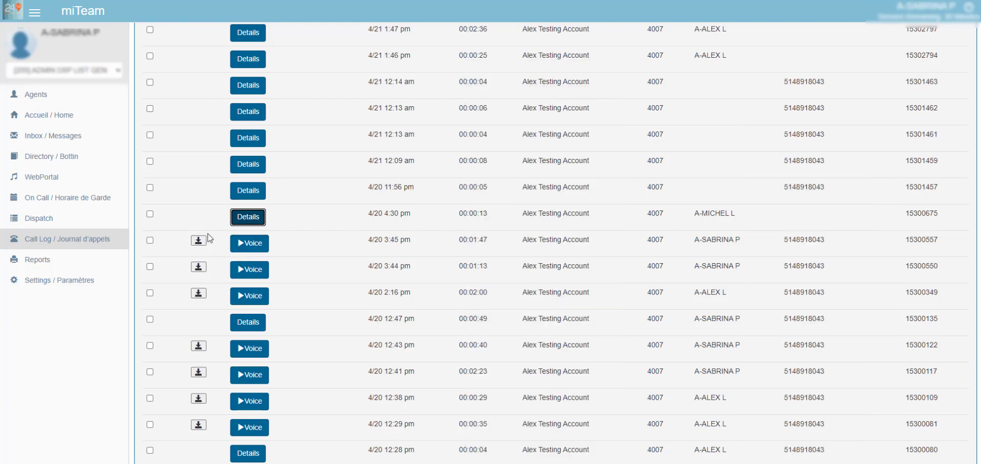
pyautogui.click(247, 248)
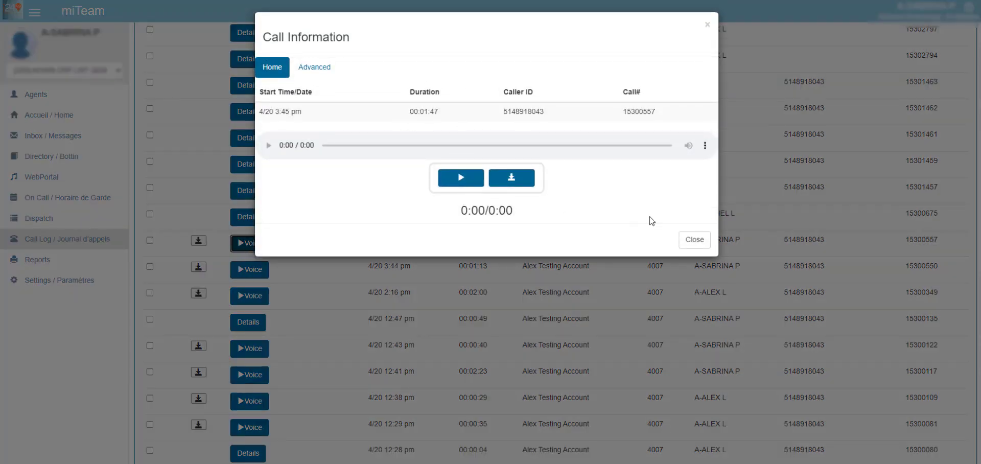
pyautogui.click(693, 244)
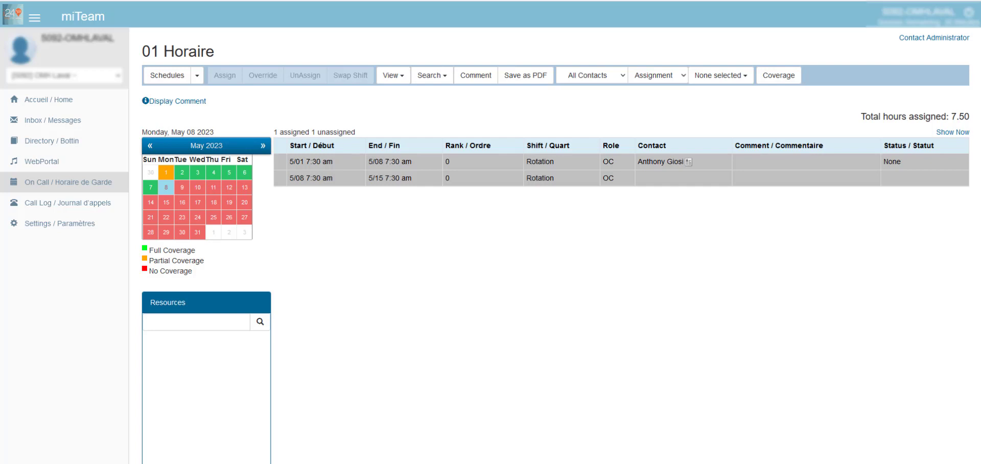
pyautogui.click(198, 77)
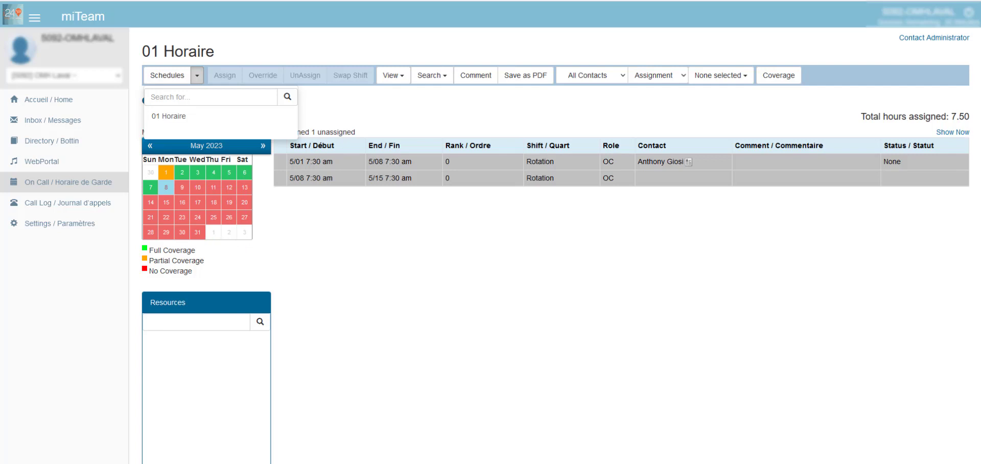
pyautogui.click(525, 348)
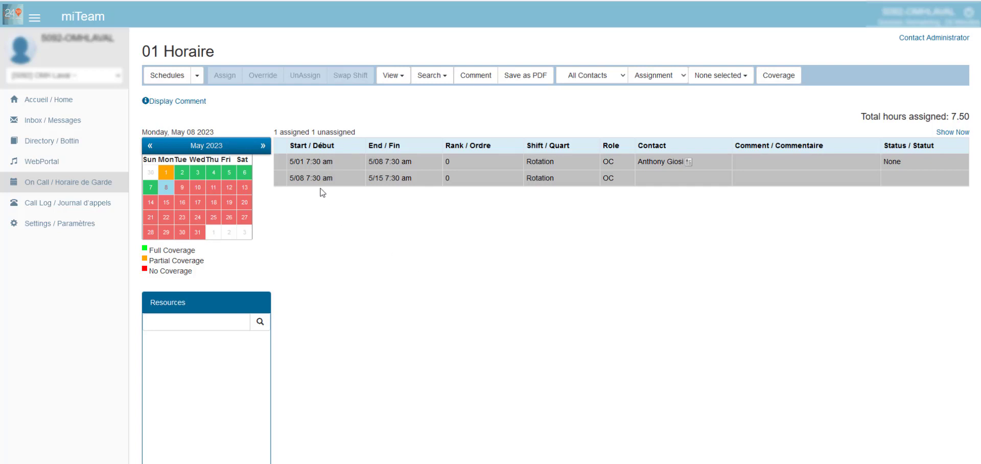
# Assign the fifth contact in the list to the unassigned 5/08–5/15 Rotation shift, leaving the comment empty.
pyautogui.click(390, 180)
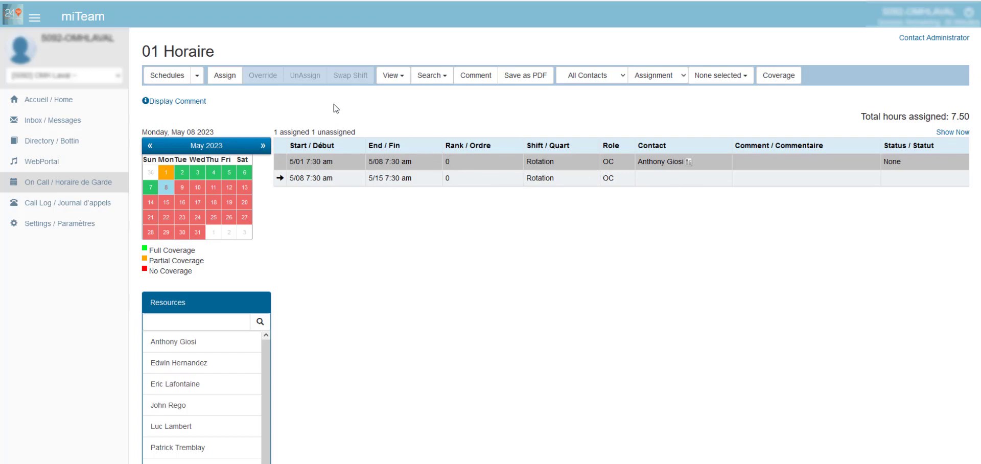
pyautogui.click(230, 78)
pyautogui.click(402, 78)
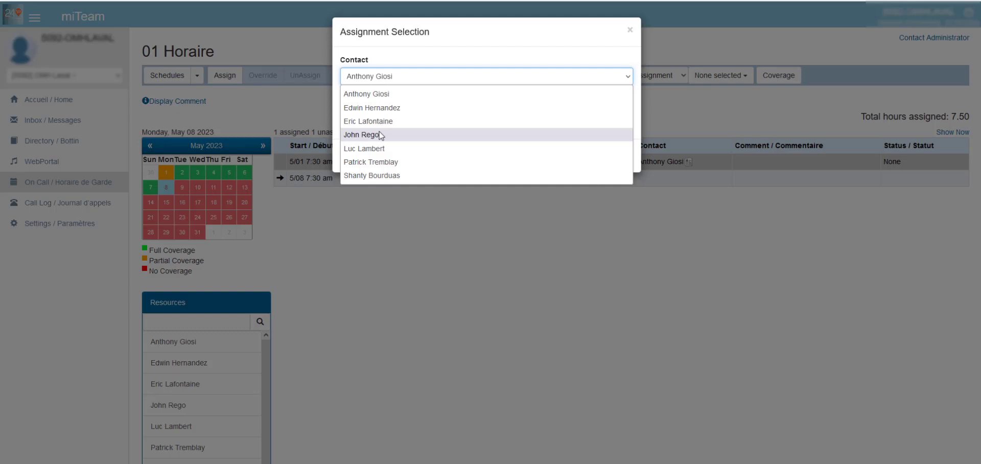
pyautogui.click(378, 149)
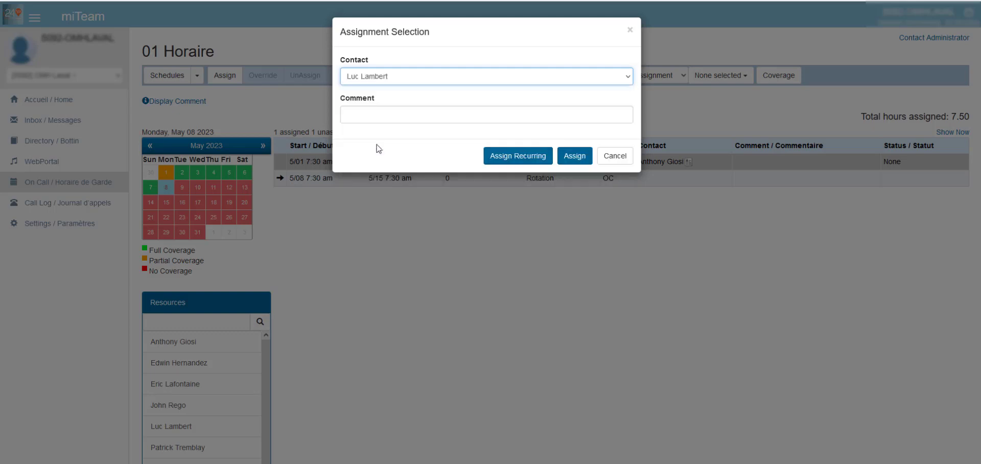
pyautogui.click(373, 113)
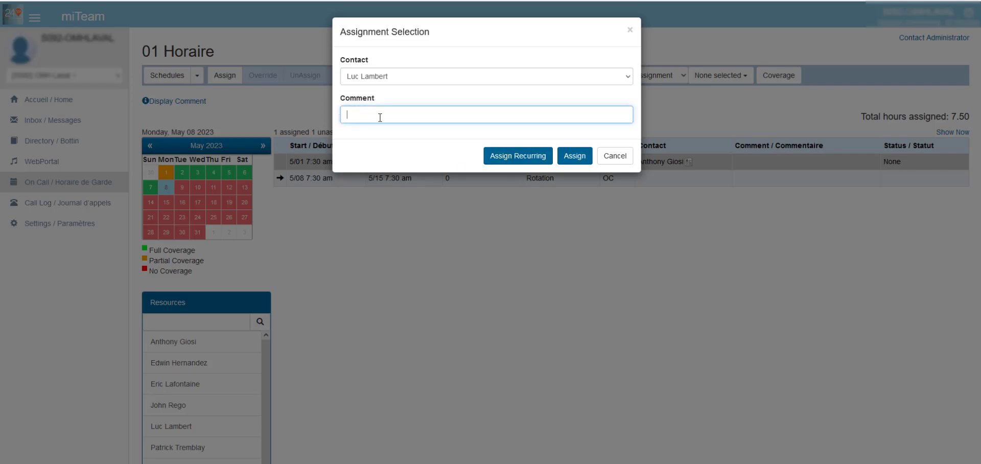
pyautogui.press('Return')
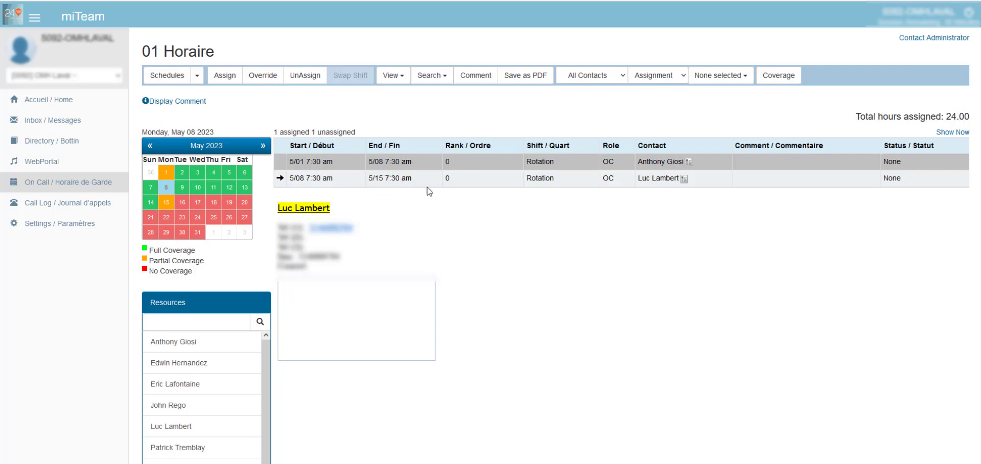
# Override the 5/08 Rotation shift until 05/09/2023 7:30 AM with the sixth listed contact covering and the comment "Urgence personnelle".
pyautogui.click(266, 78)
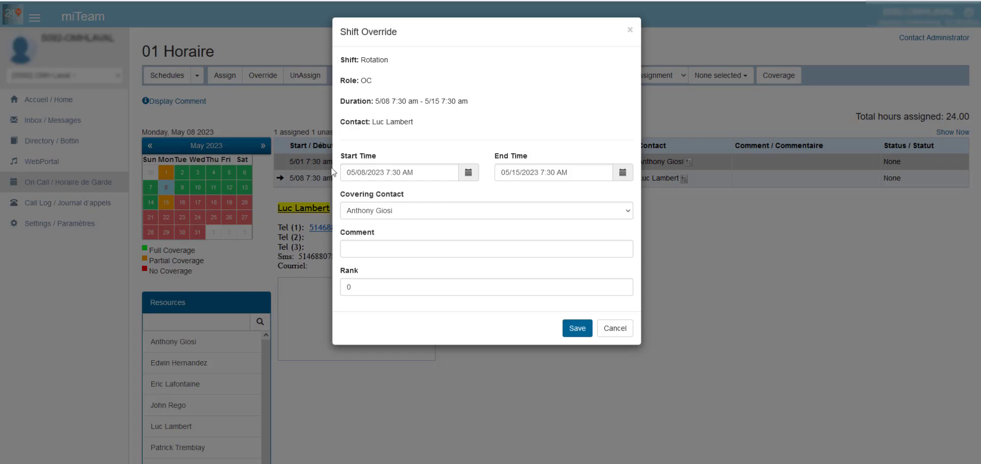
pyautogui.click(521, 172)
pyautogui.press('BackSpace')
pyautogui.press('BackSpace')
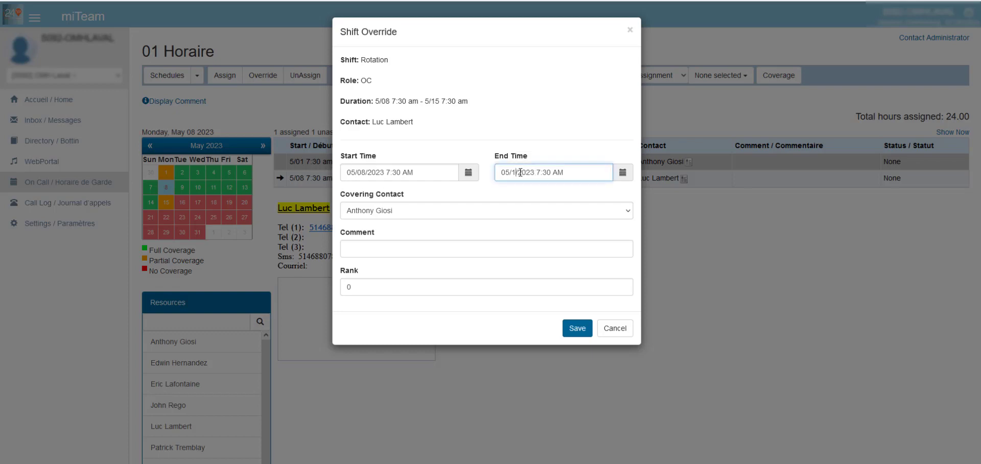
pyautogui.write('09')
pyautogui.click(438, 210)
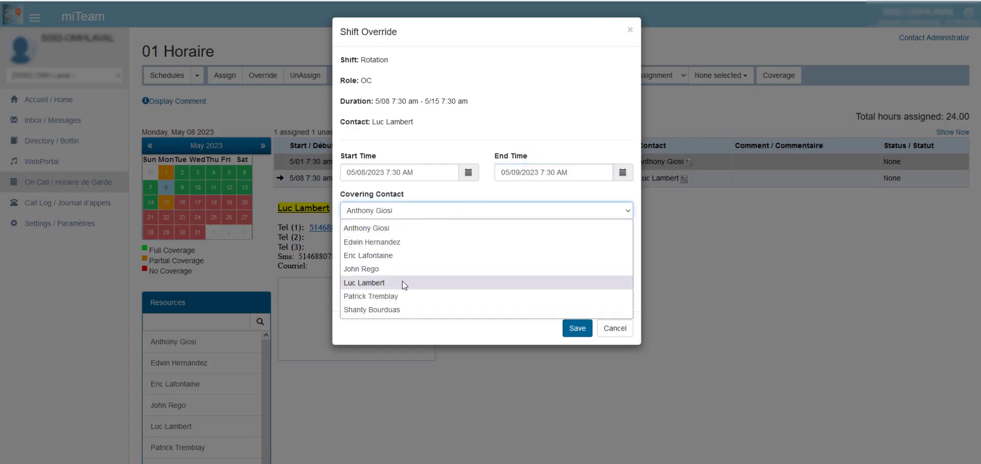
pyautogui.click(405, 294)
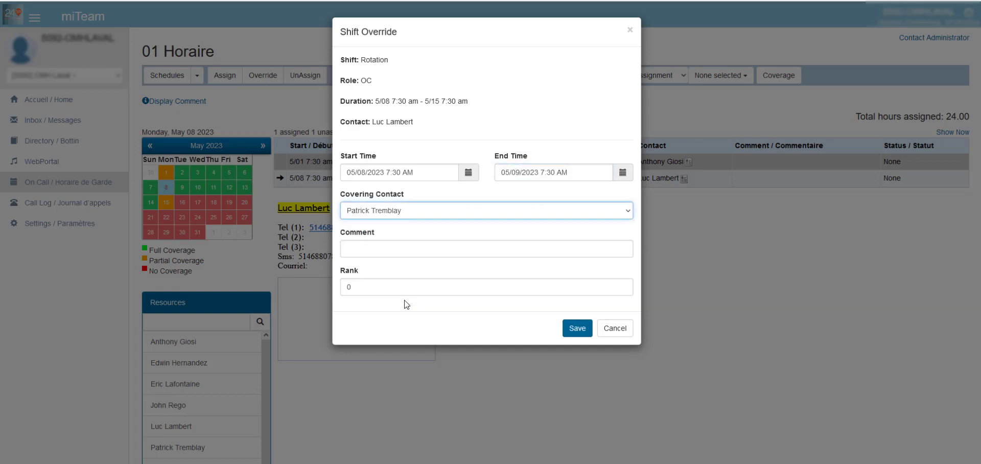
pyautogui.click(363, 251)
pyautogui.write('Urgence personnelle')
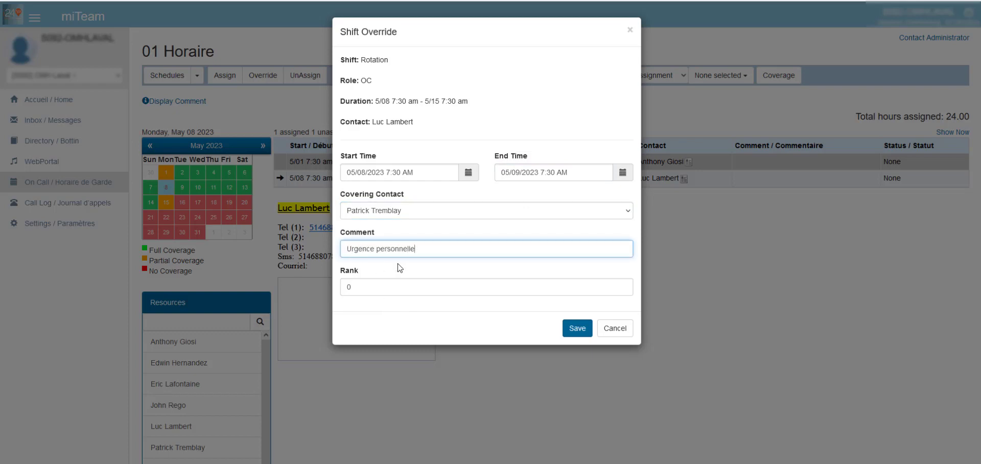
pyautogui.click(576, 328)
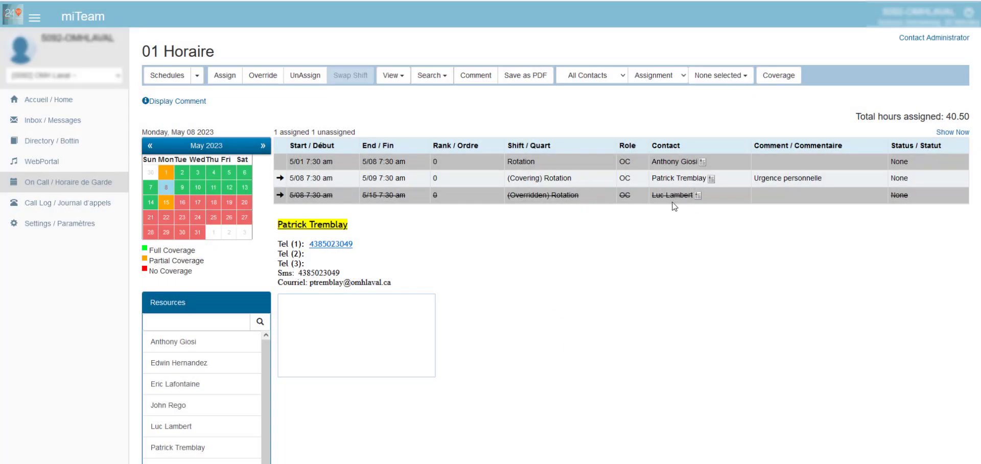
# Unassign the 5/08–5/09 covering shift, and unassign the original contact from the 5/08–5/15 Rotation shift.
pyautogui.click(182, 191)
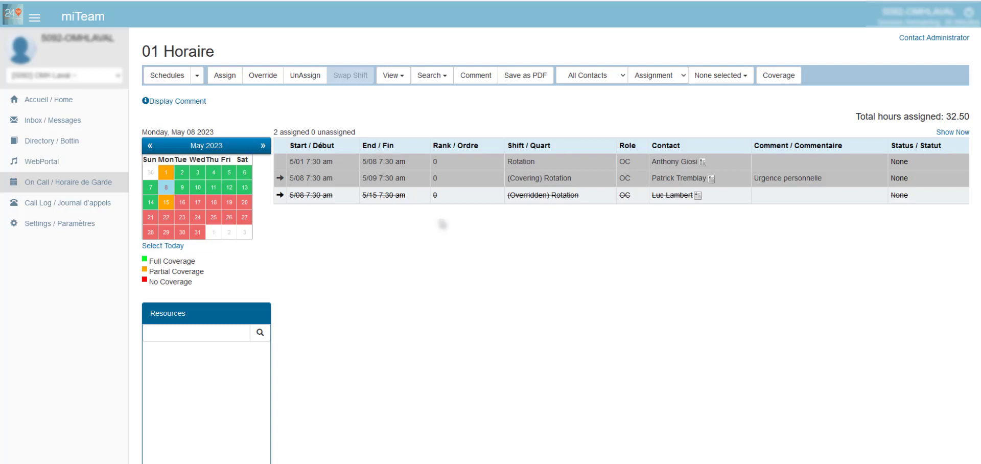
pyautogui.click(305, 77)
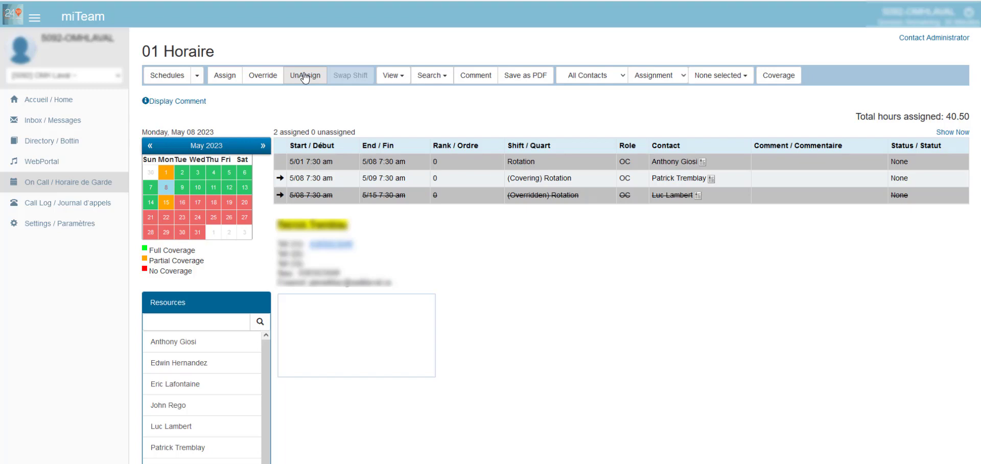
pyautogui.click(316, 82)
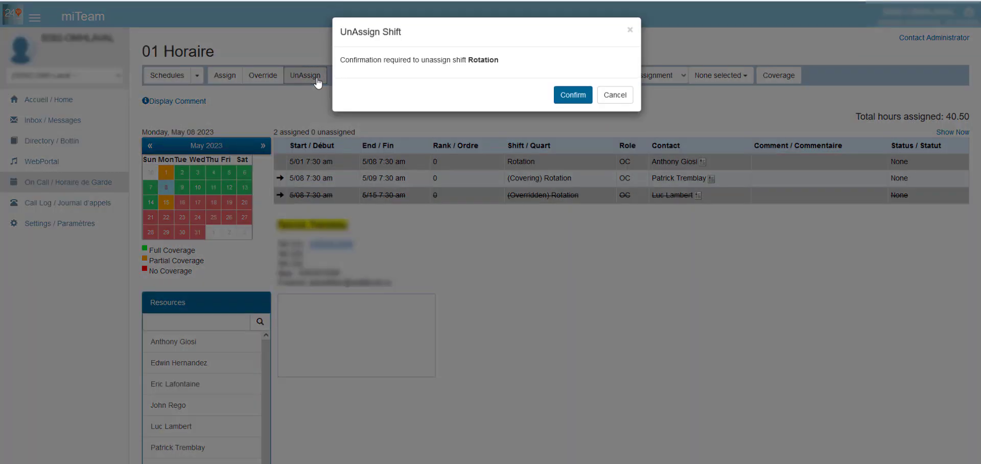
pyautogui.click(573, 95)
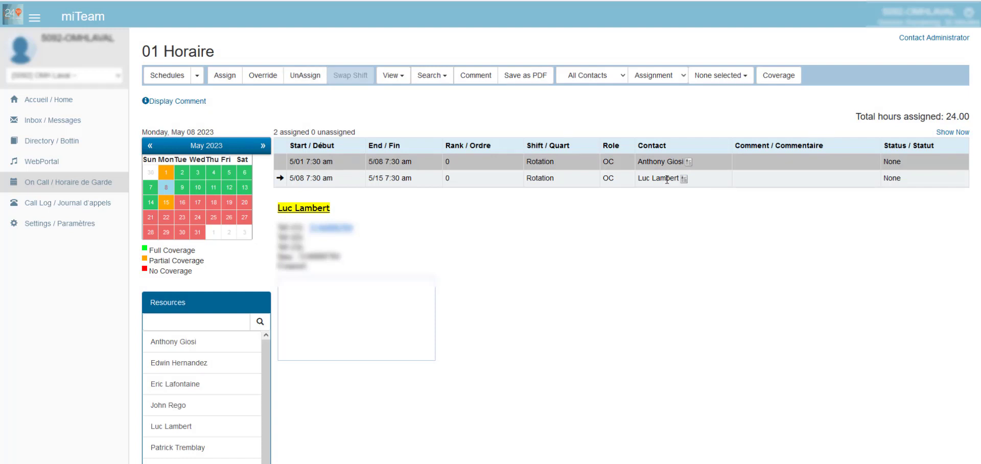
pyautogui.click(307, 76)
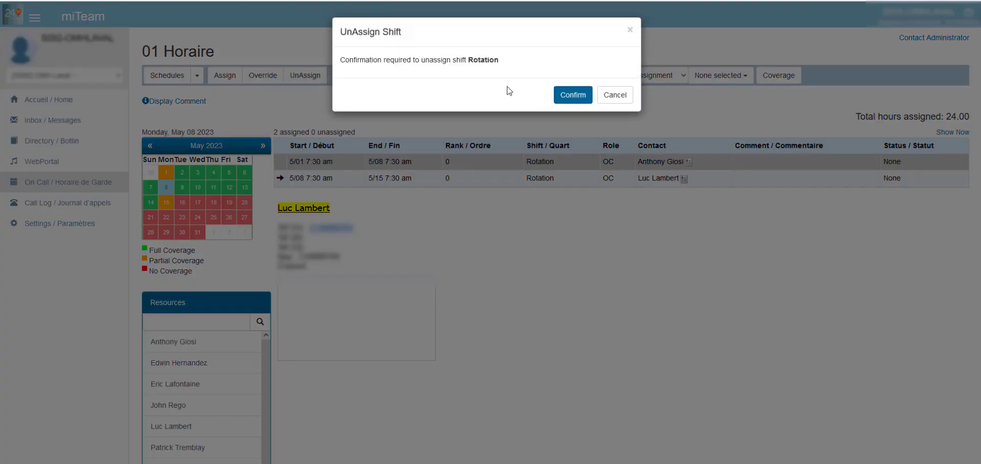
pyautogui.click(572, 95)
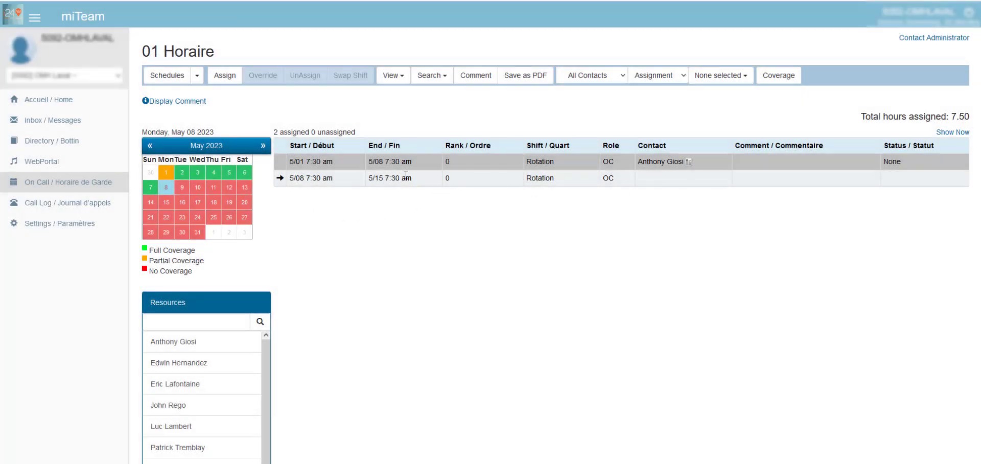
pyautogui.click(225, 75)
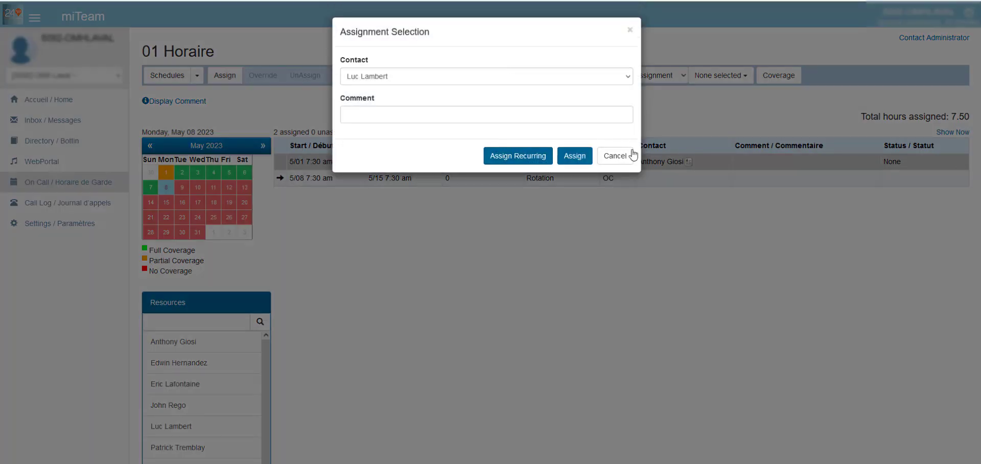
pyautogui.click(633, 155)
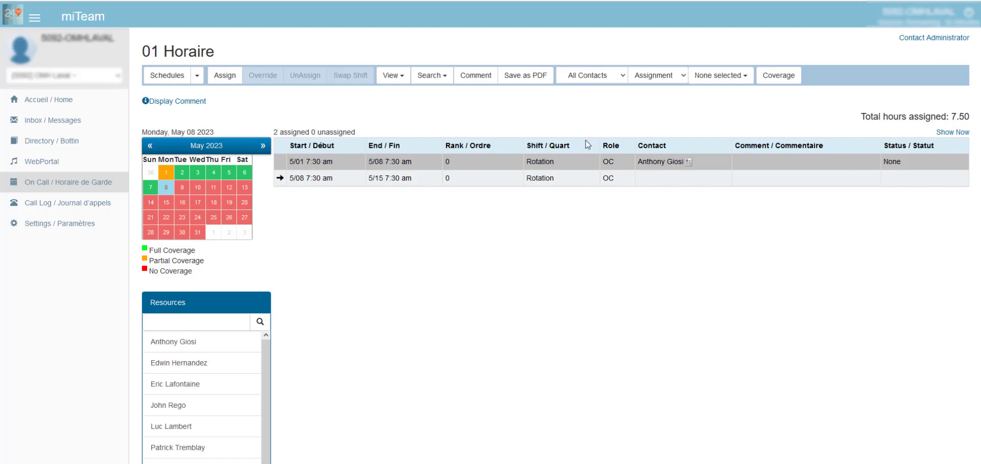
pyautogui.click(399, 76)
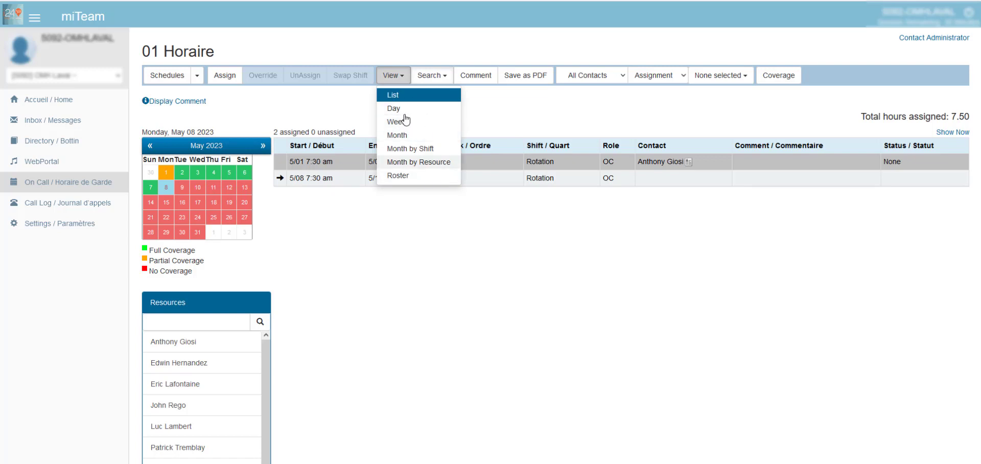
pyautogui.click(489, 112)
pyautogui.click(442, 77)
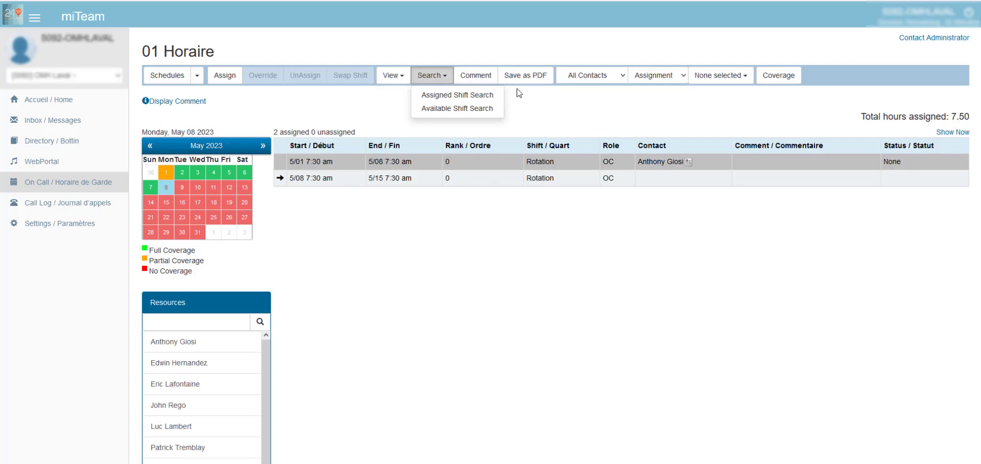
pyautogui.click(557, 115)
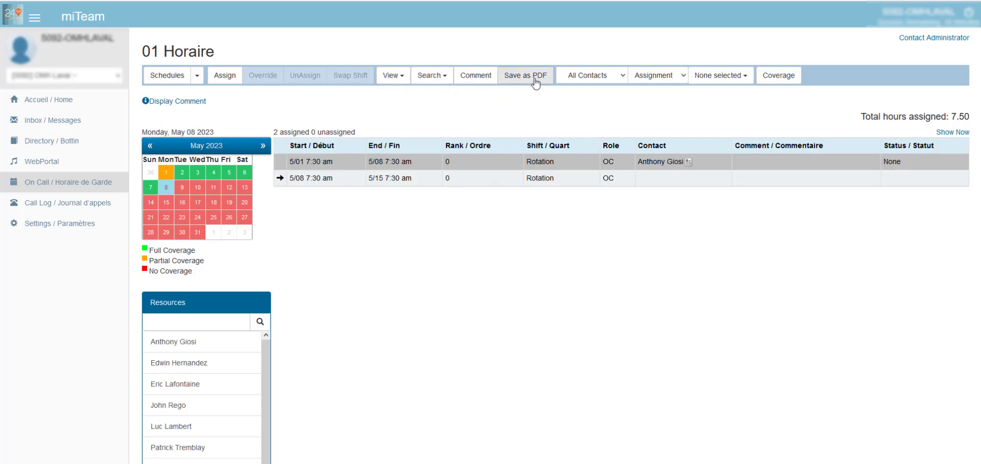
# Save the May 08, 2023 list schedule as a PDF, and save the May 2023 month view as another PDF, closing each.
pyautogui.click(536, 82)
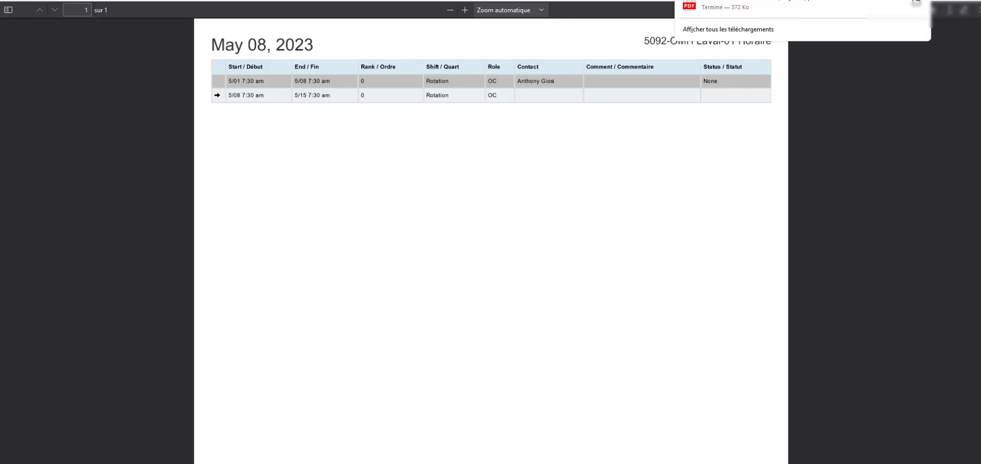
pyautogui.click(402, 1)
pyautogui.click(400, 76)
pyautogui.click(408, 136)
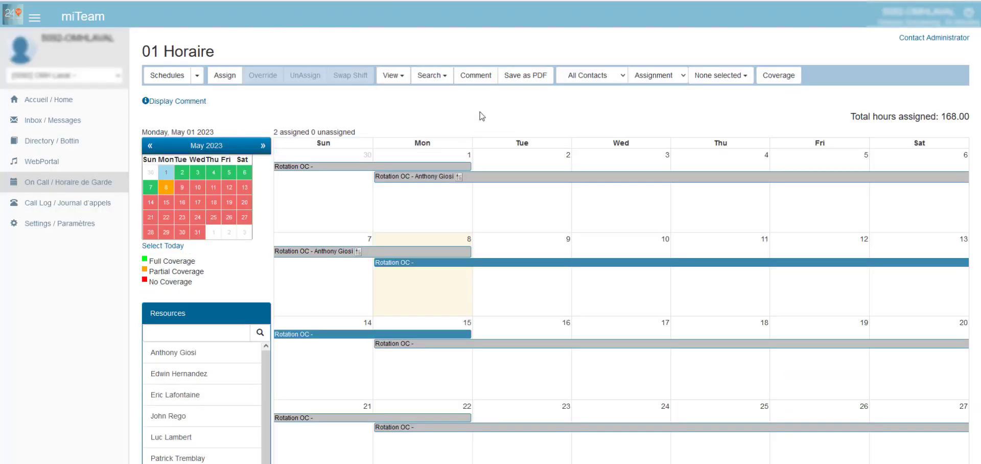
pyautogui.click(534, 77)
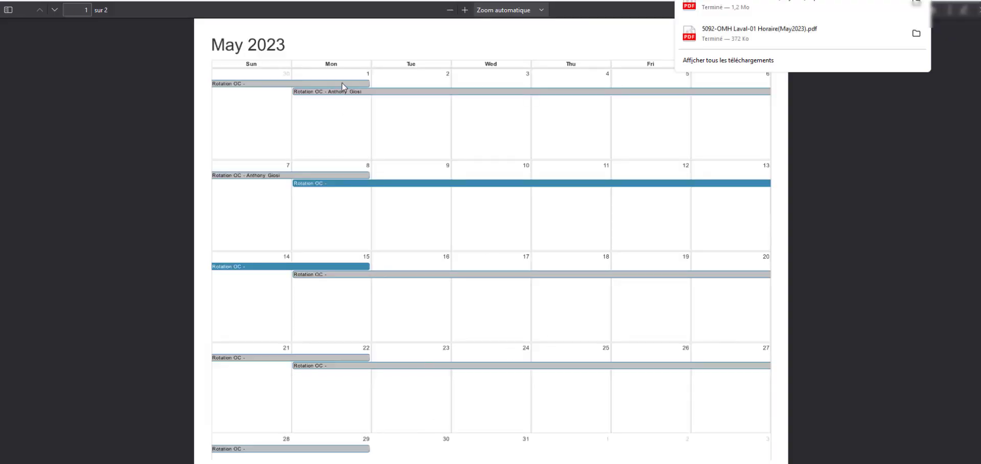
pyautogui.hotkey('ctrl', 'w')
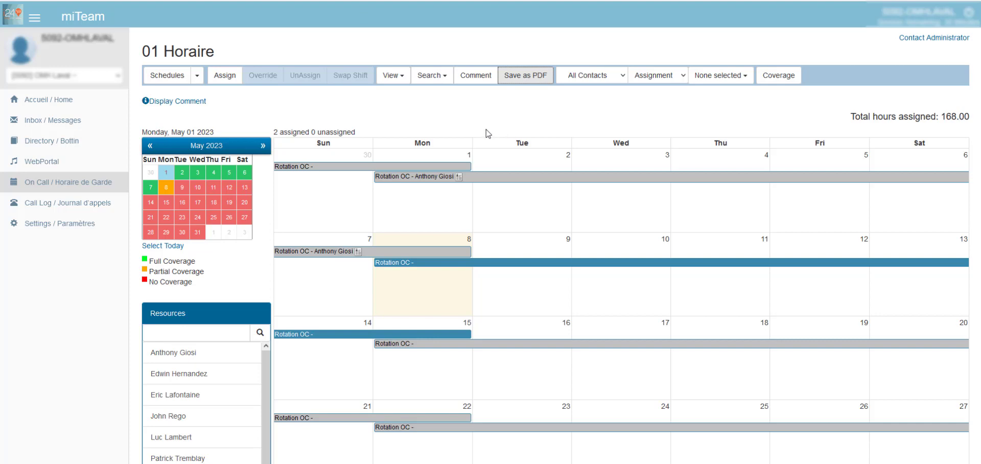
# Filter the May 2023 month view to the first listed contact's shifts, and restore the filter to All Contacts.
pyautogui.click(590, 76)
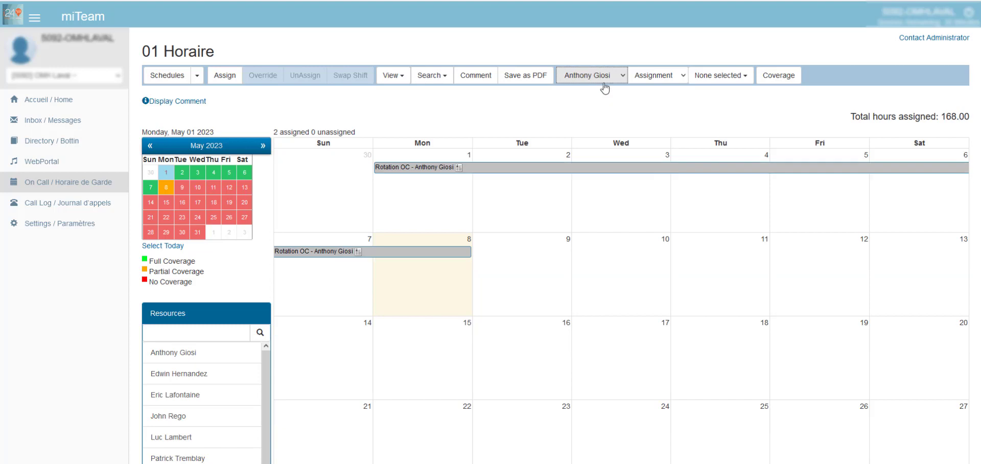
pyautogui.click(593, 76)
pyautogui.click(585, 81)
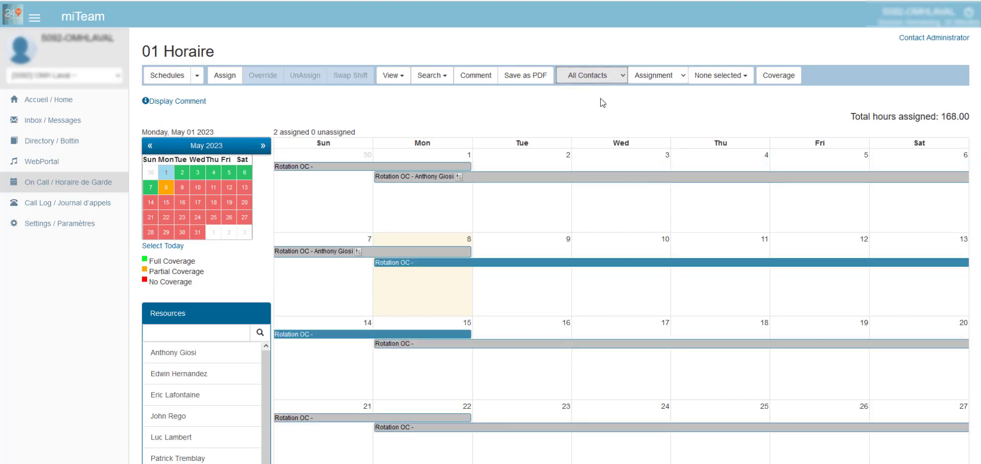
# Filter the May 2023 month view to Unassigned shifts, and switch the filter to Assigned shifts.
pyautogui.click(667, 79)
pyautogui.click(653, 123)
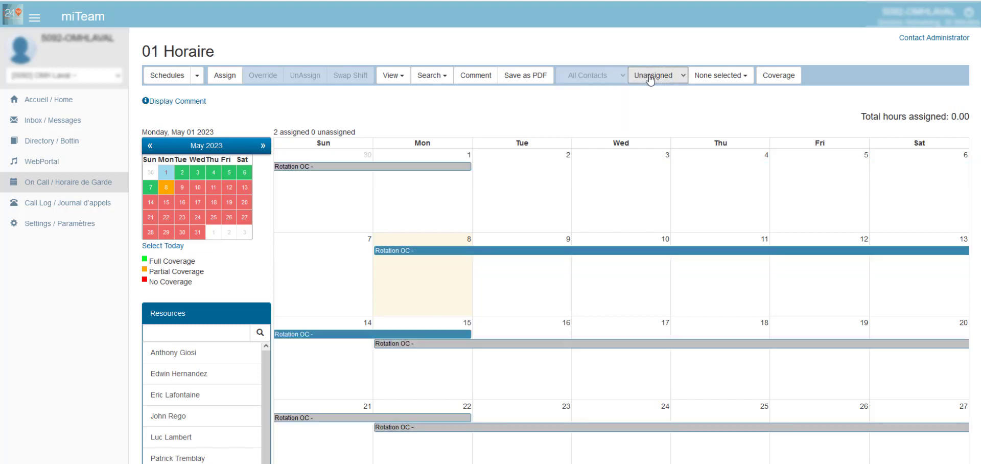
pyautogui.click(656, 77)
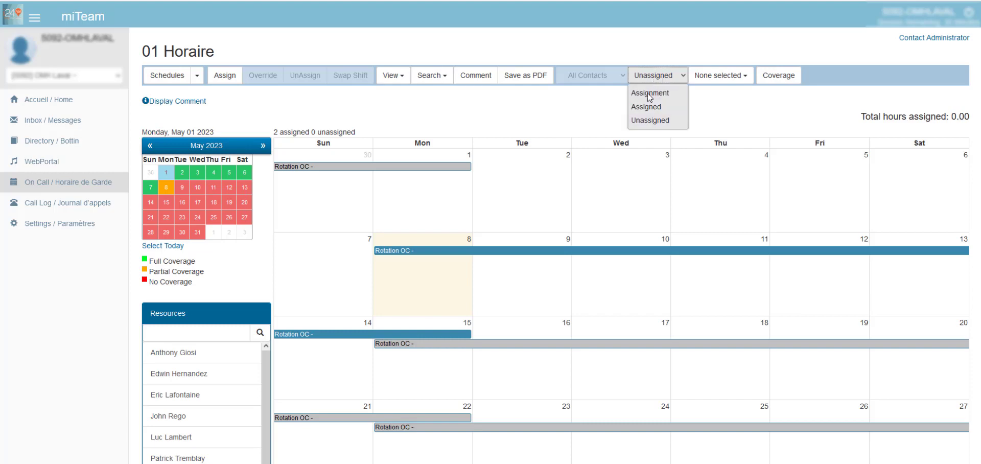
pyautogui.click(650, 107)
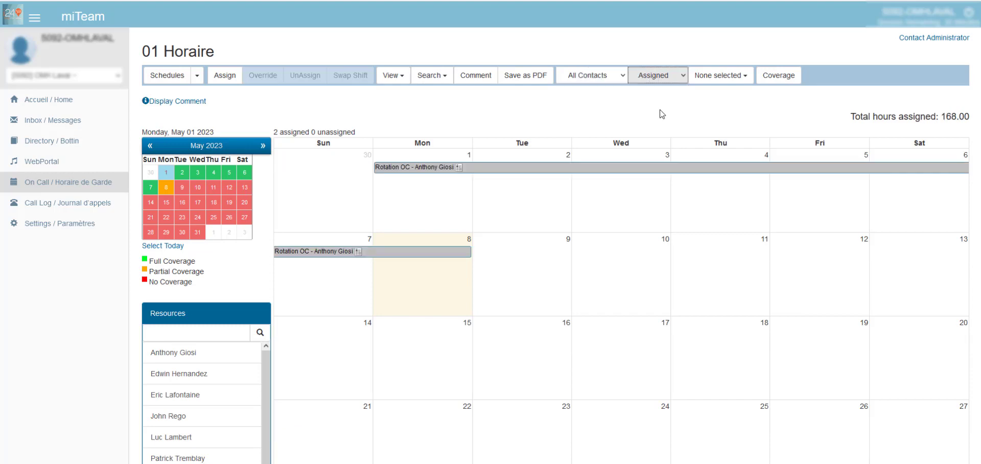
# Review and close the Month Coverage summary, and view the list schedules for May 1 and May 8, 2023.
pyautogui.click(780, 76)
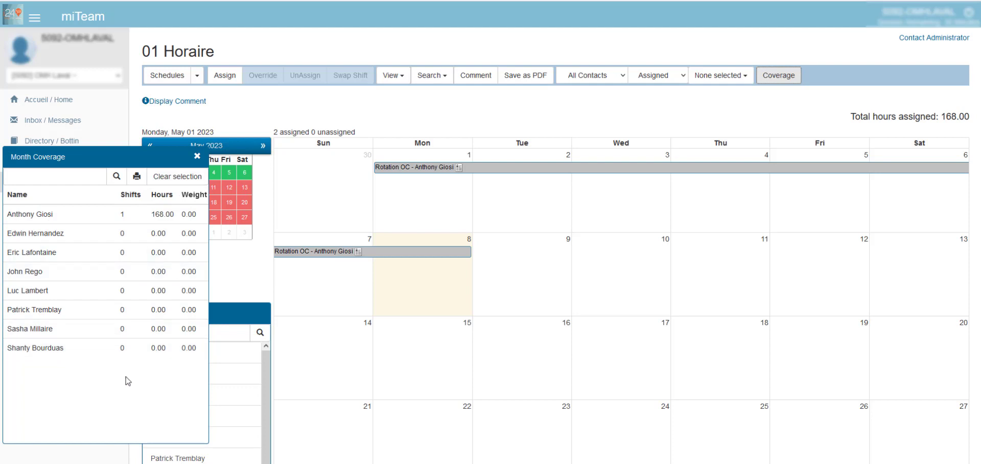
pyautogui.click(197, 156)
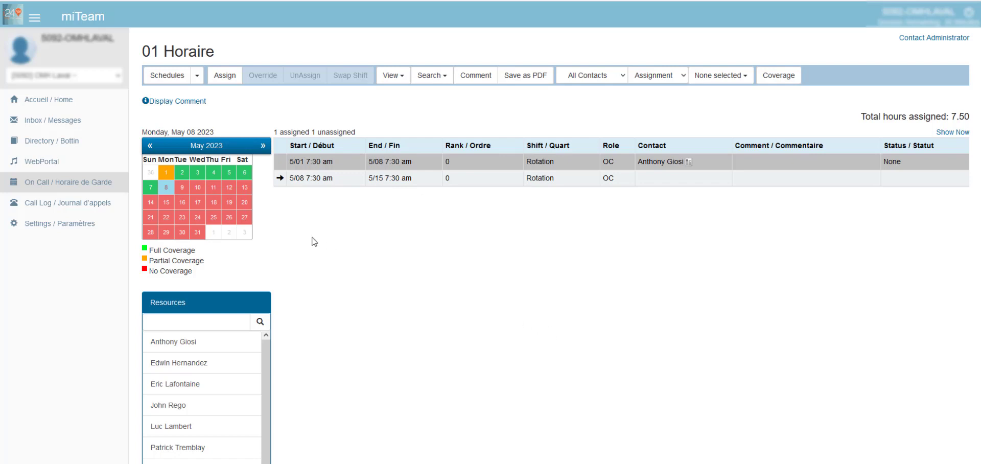
pyautogui.click(168, 176)
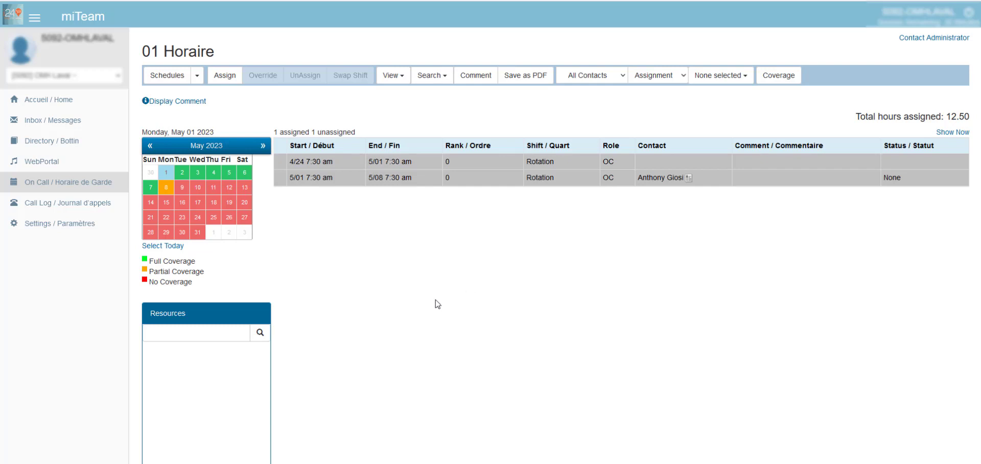
pyautogui.click(165, 187)
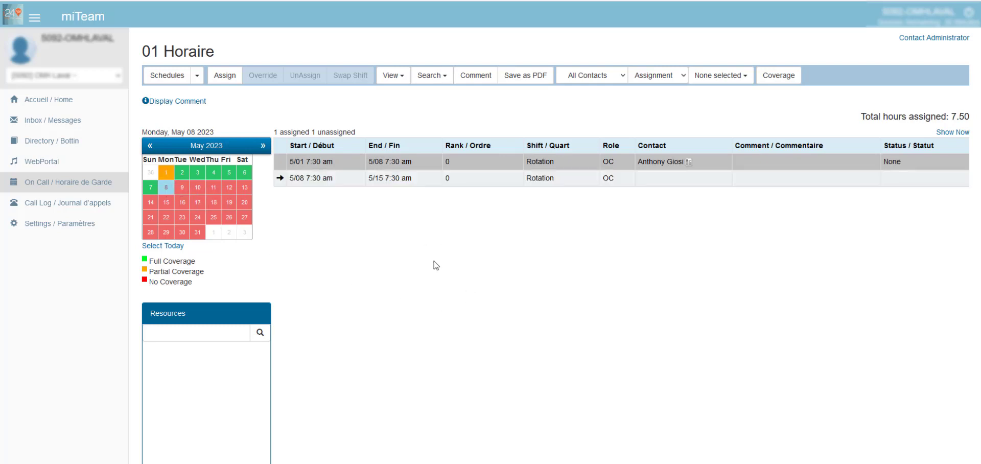